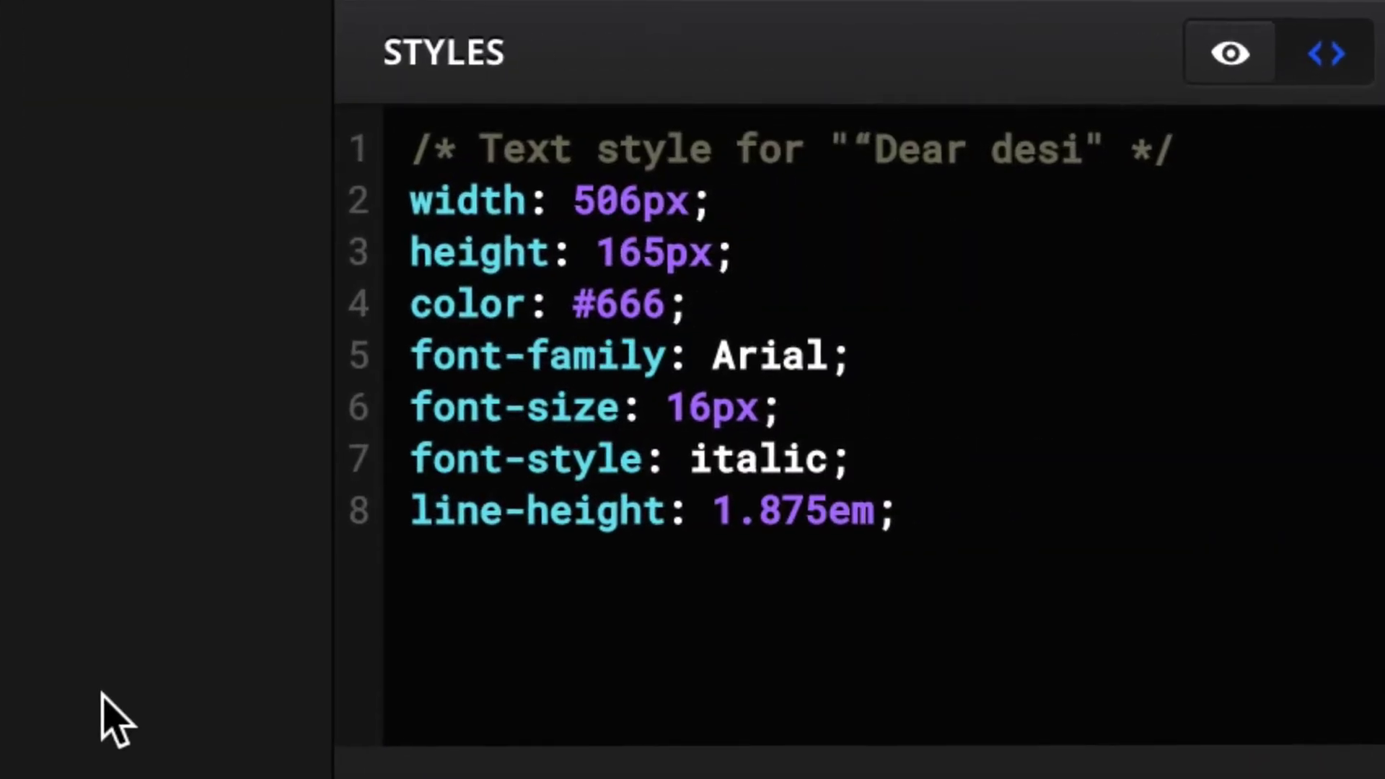
Step: Select the 1.875em line-height value and the color-to-font-style lines, then show styles as a visual list
{"action": "left_click", "coordinate": [698, 546]}
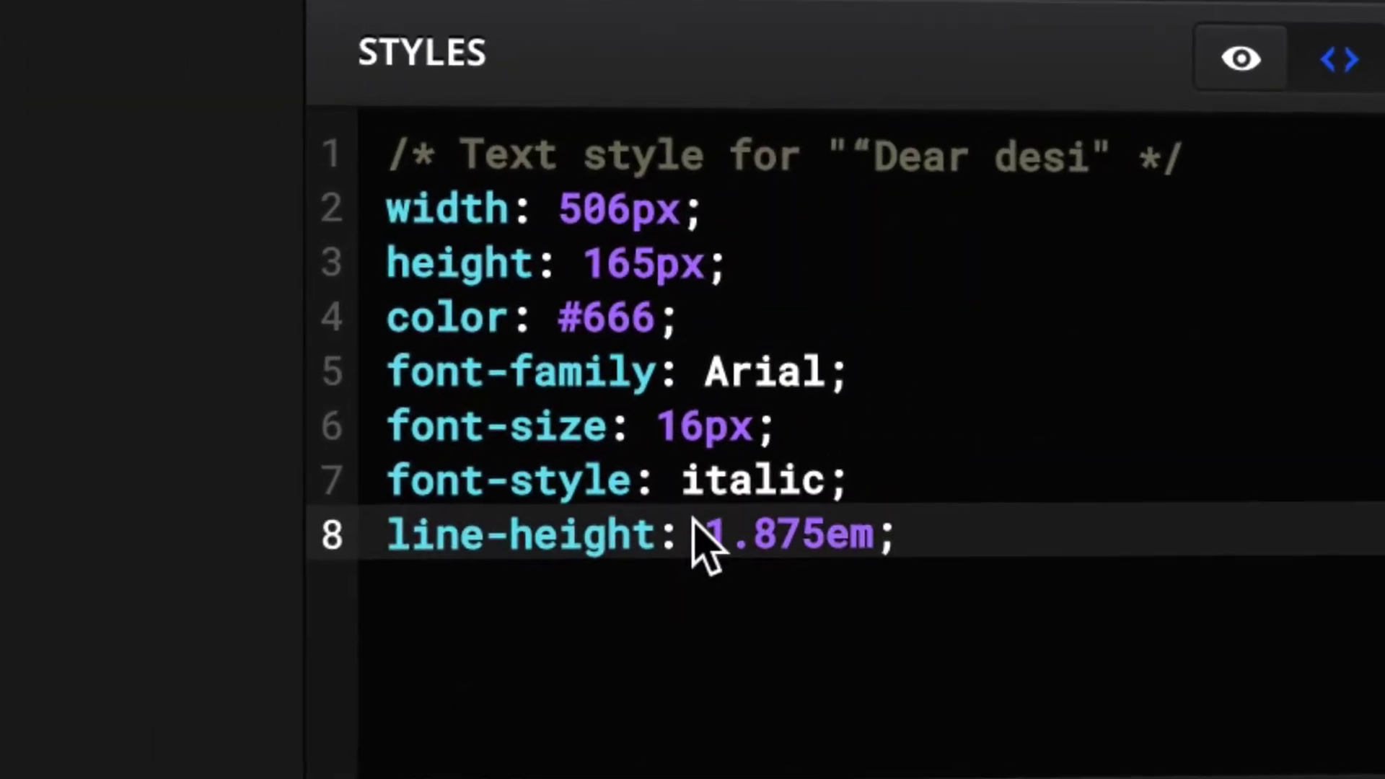
{"action": "left_click_drag", "start_coordinate": [698, 541], "coordinate": [874, 546]}
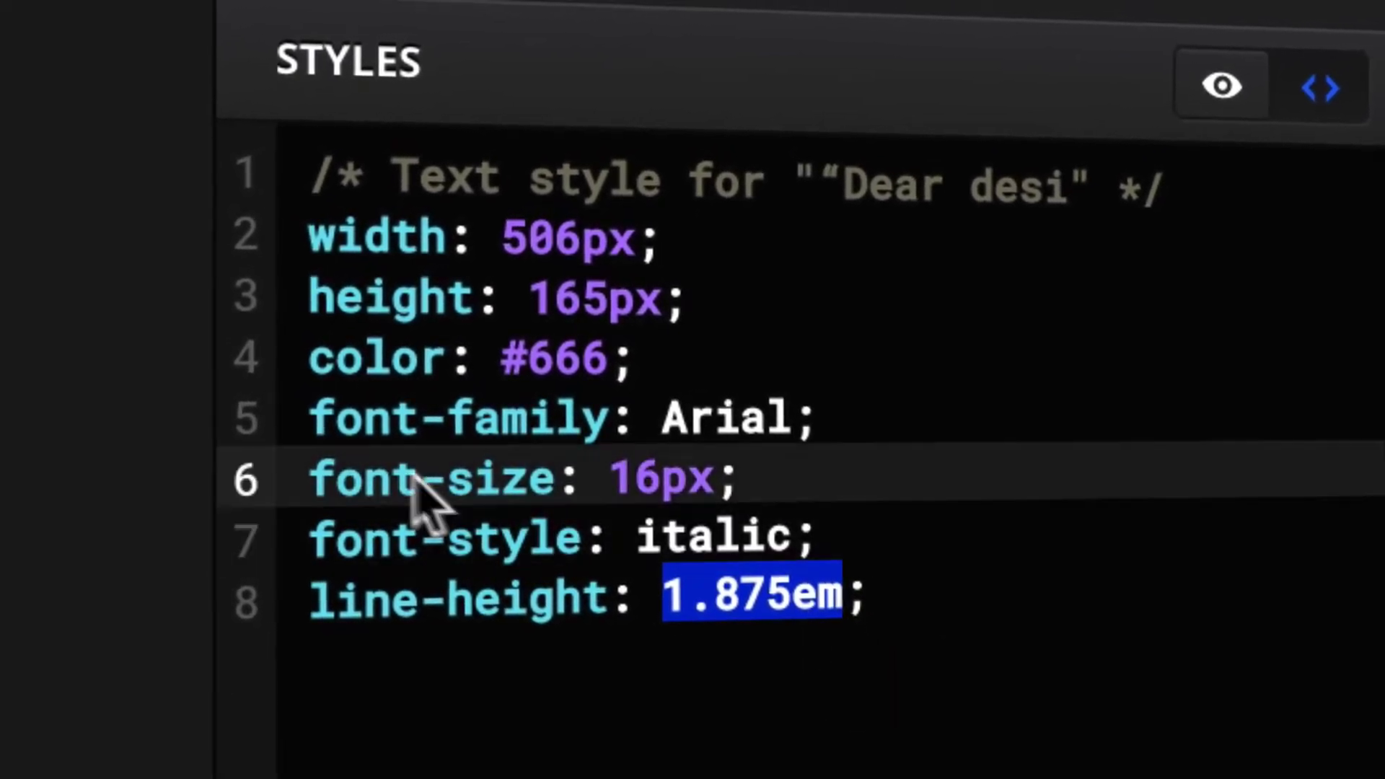
{"action": "left_click", "coordinate": [258, 481]}
{"action": "left_click_drag", "start_coordinate": [254, 360], "coordinate": [272, 550]}
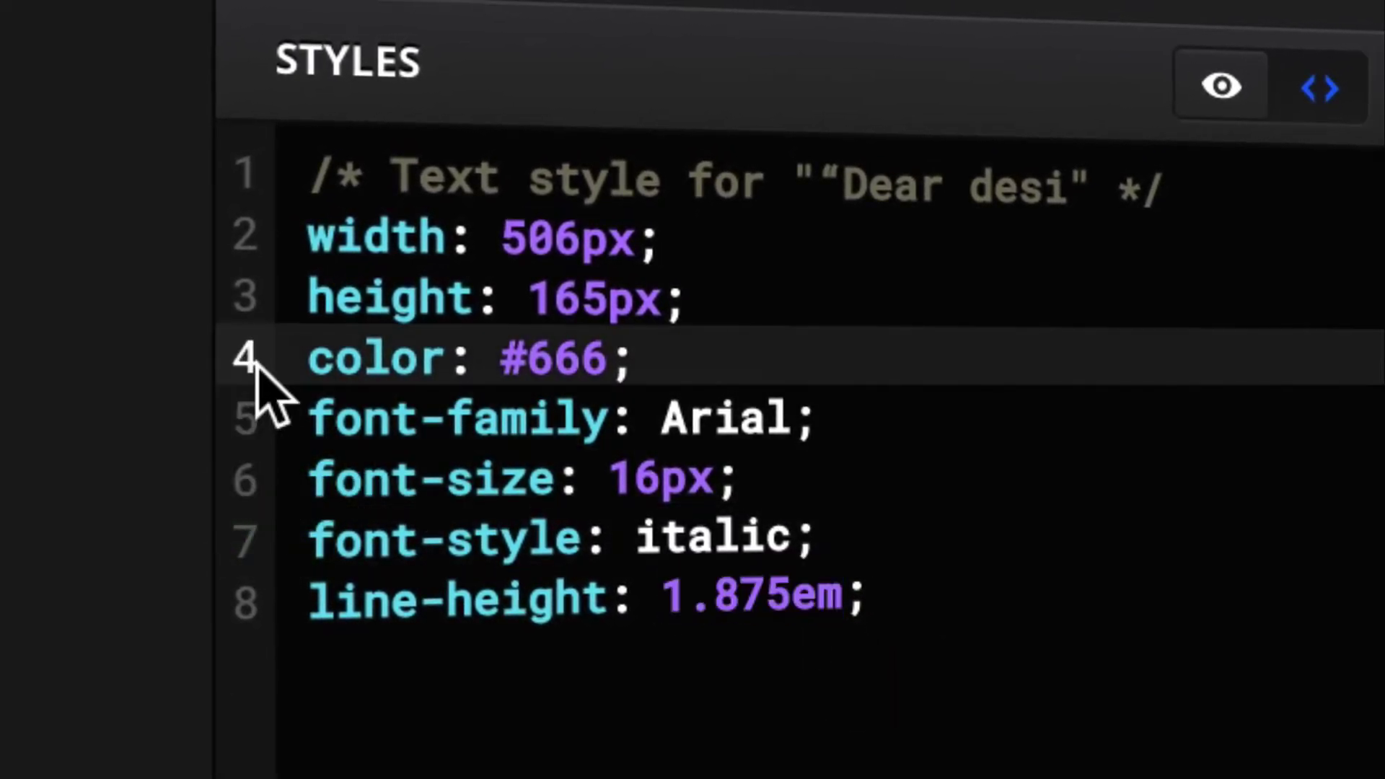
{"action": "left_click", "coordinate": [272, 550]}
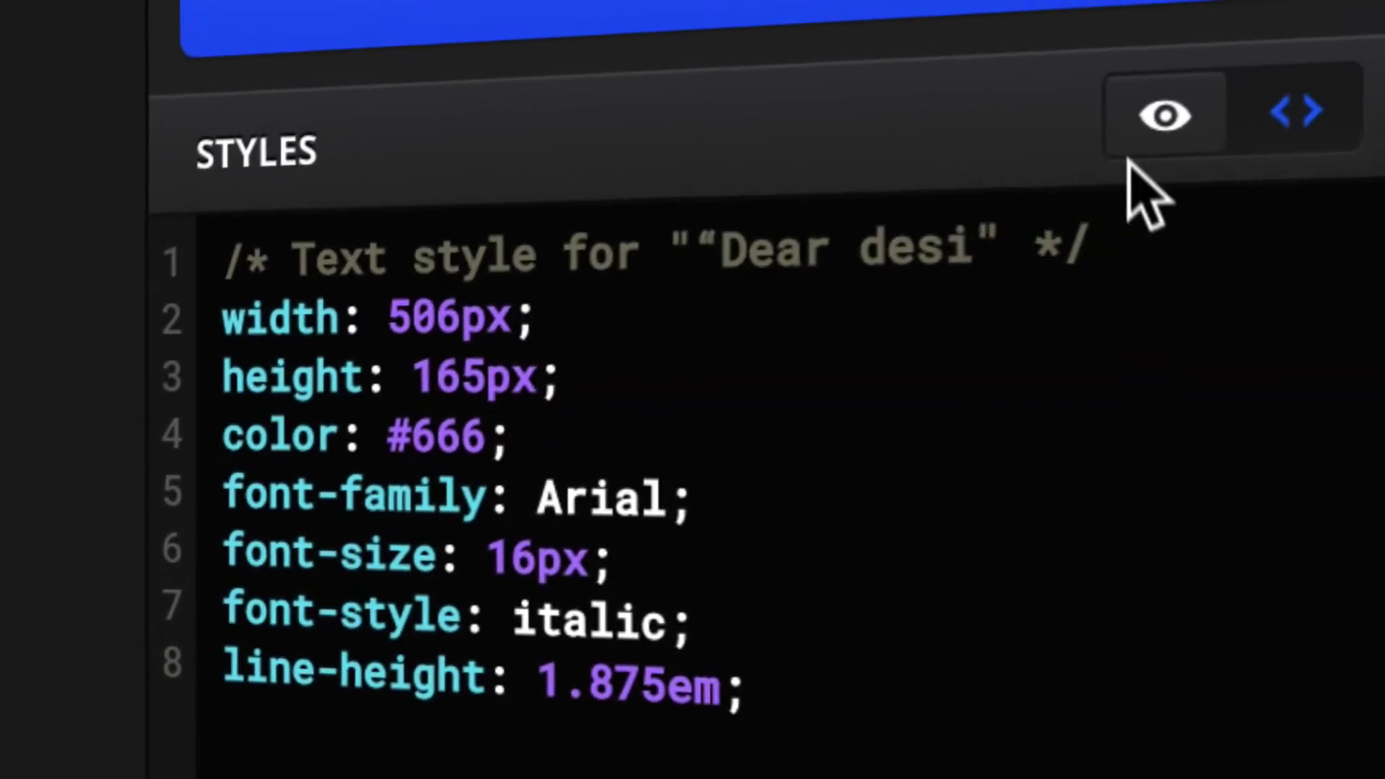
{"action": "left_click", "coordinate": [1148, 146]}
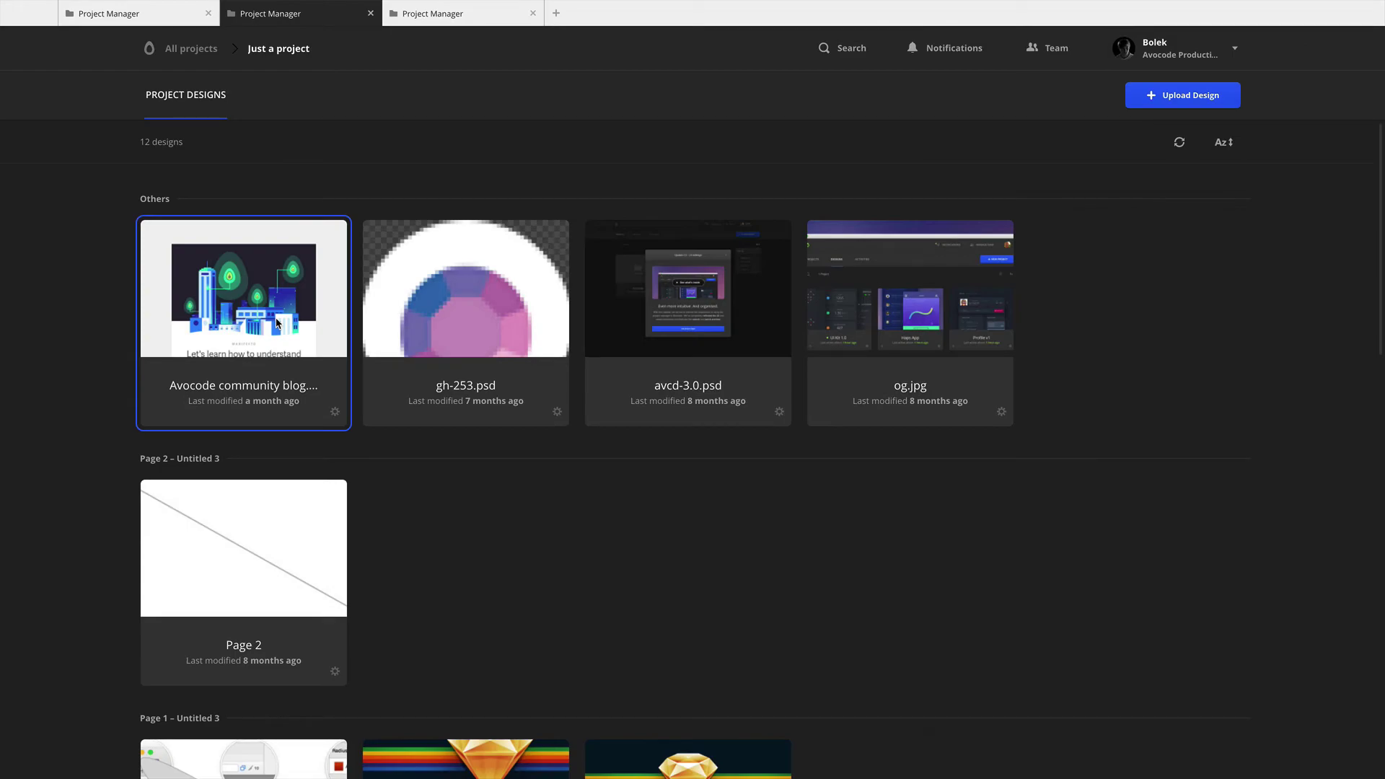
Step: Quick-preview the Avocode community blog design at Original size, then back at Fit to screen
{"action": "left_click", "coordinate": [277, 322]}
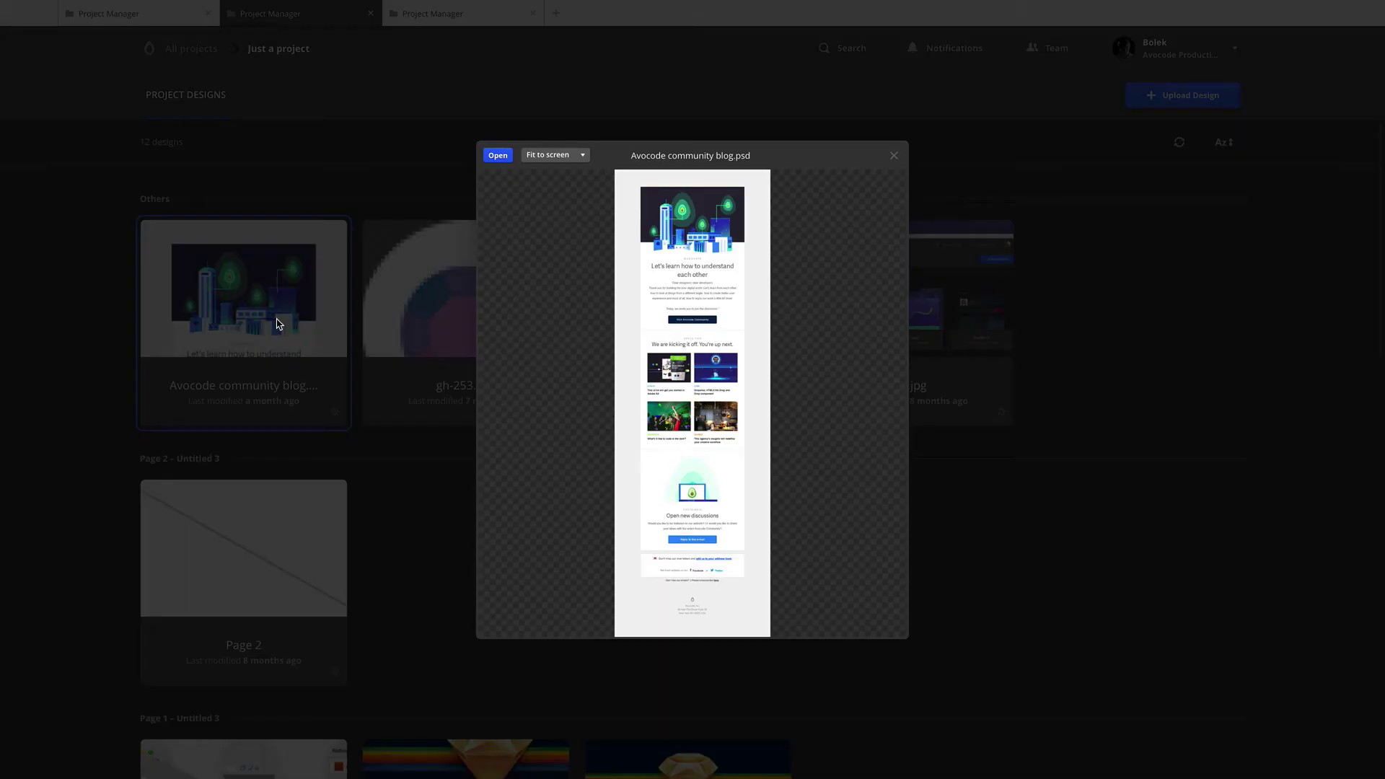
{"action": "left_click", "coordinate": [581, 160]}
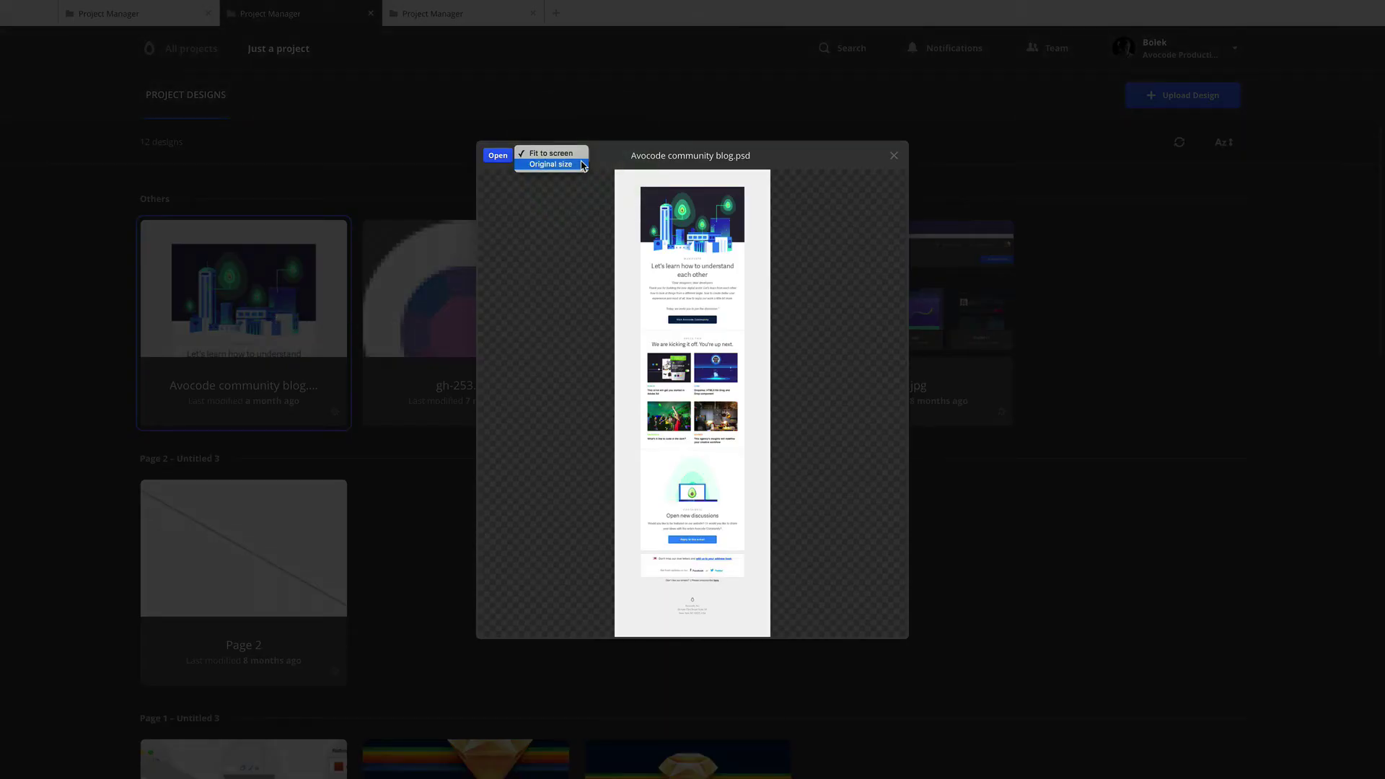
{"action": "left_click", "coordinate": [553, 163]}
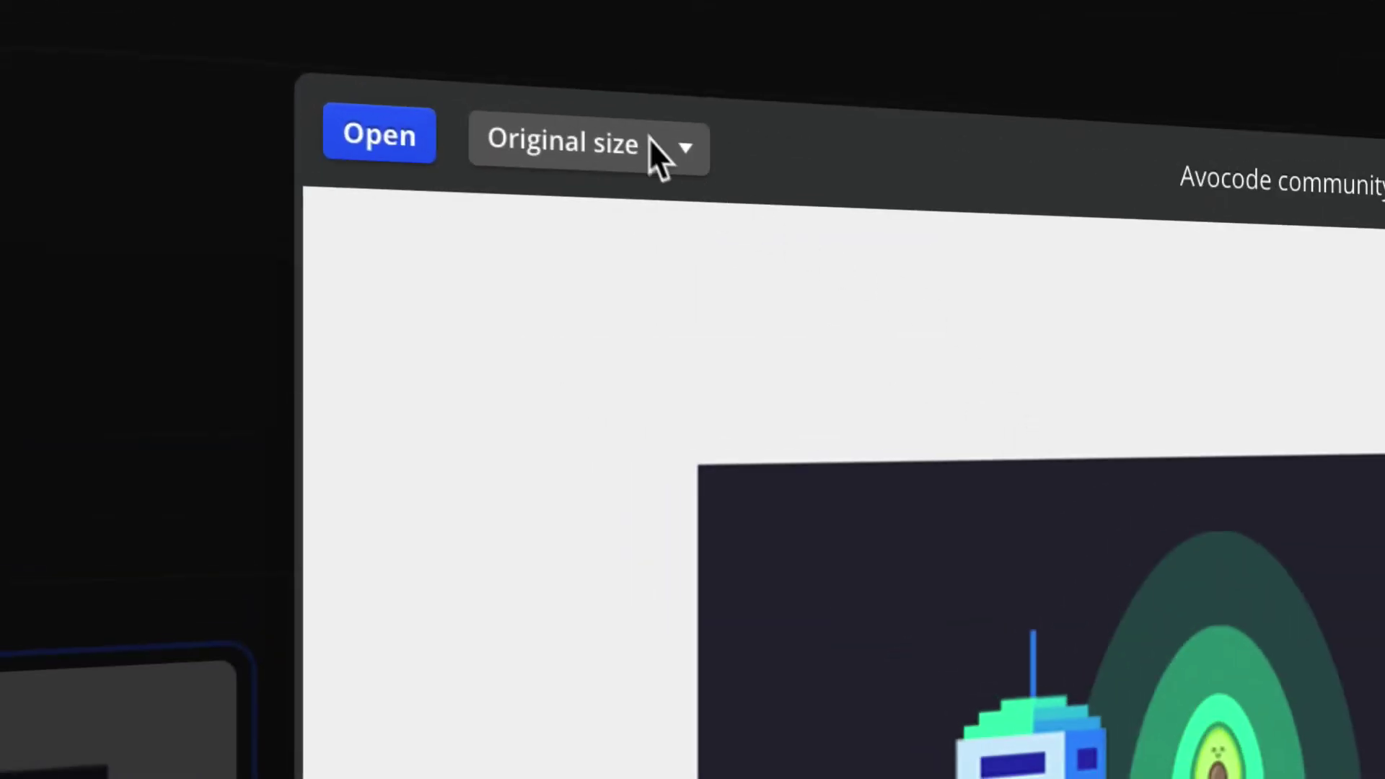
{"action": "left_click", "coordinate": [649, 139]}
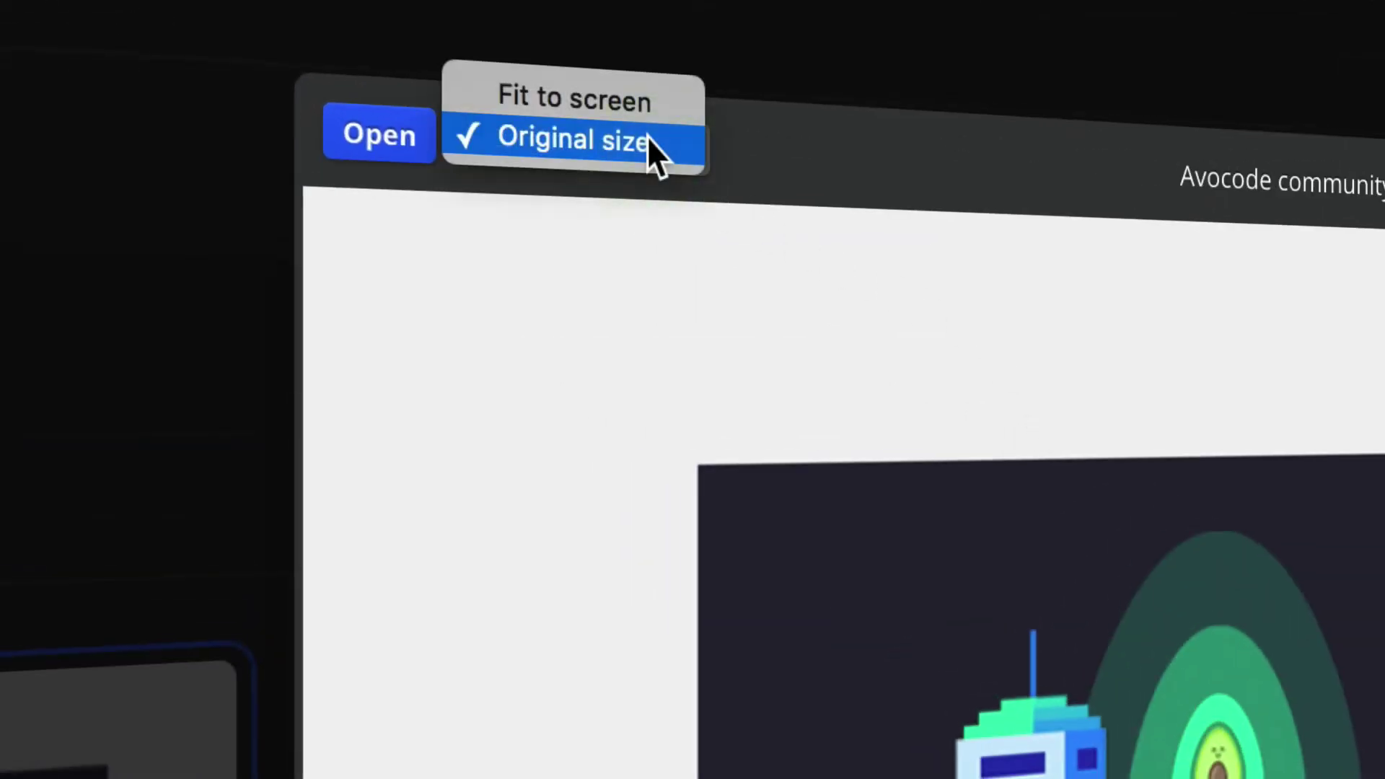
{"action": "left_click", "coordinate": [595, 88]}
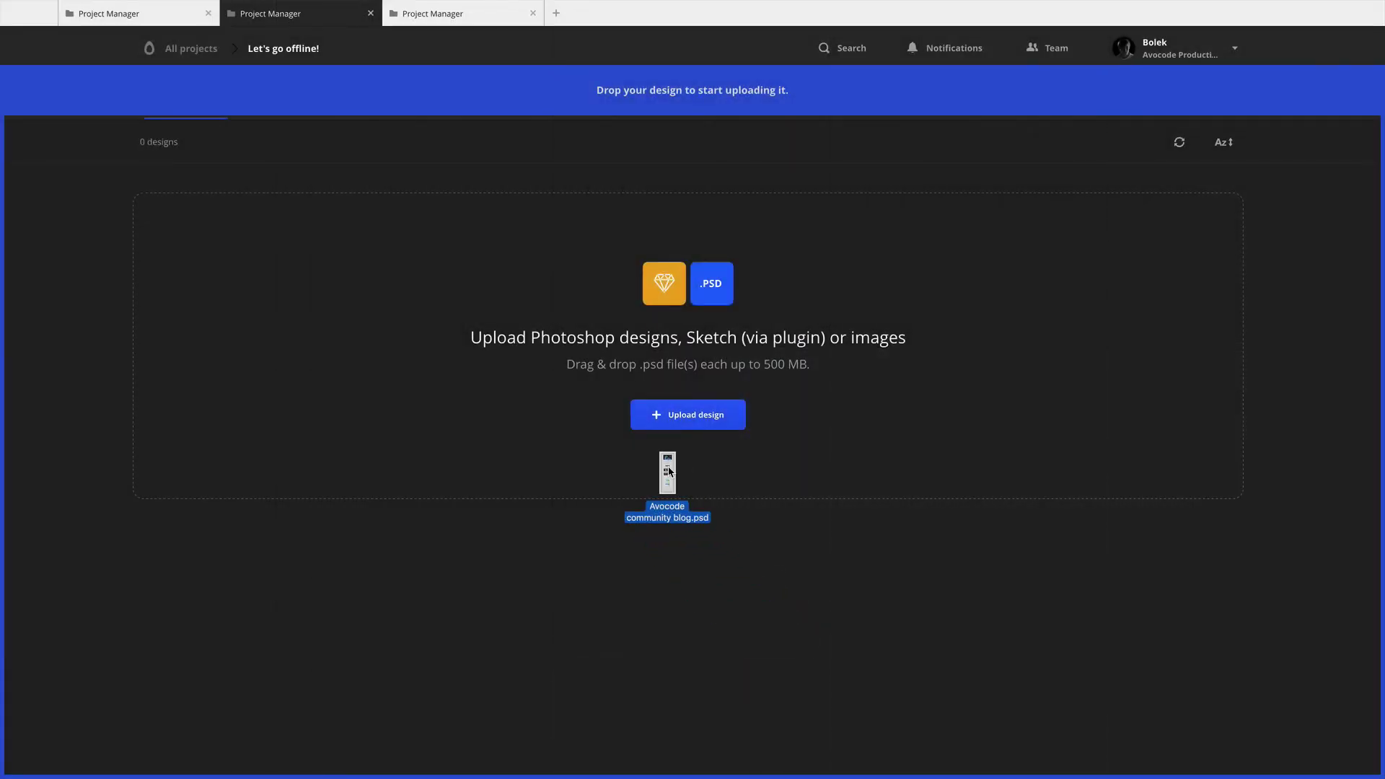
Step: Drop Avocode community blog.psd onto the Let's go offline! project's upload area
{"action": "left_click_drag", "start_coordinate": [667, 471], "coordinate": [668, 471]}
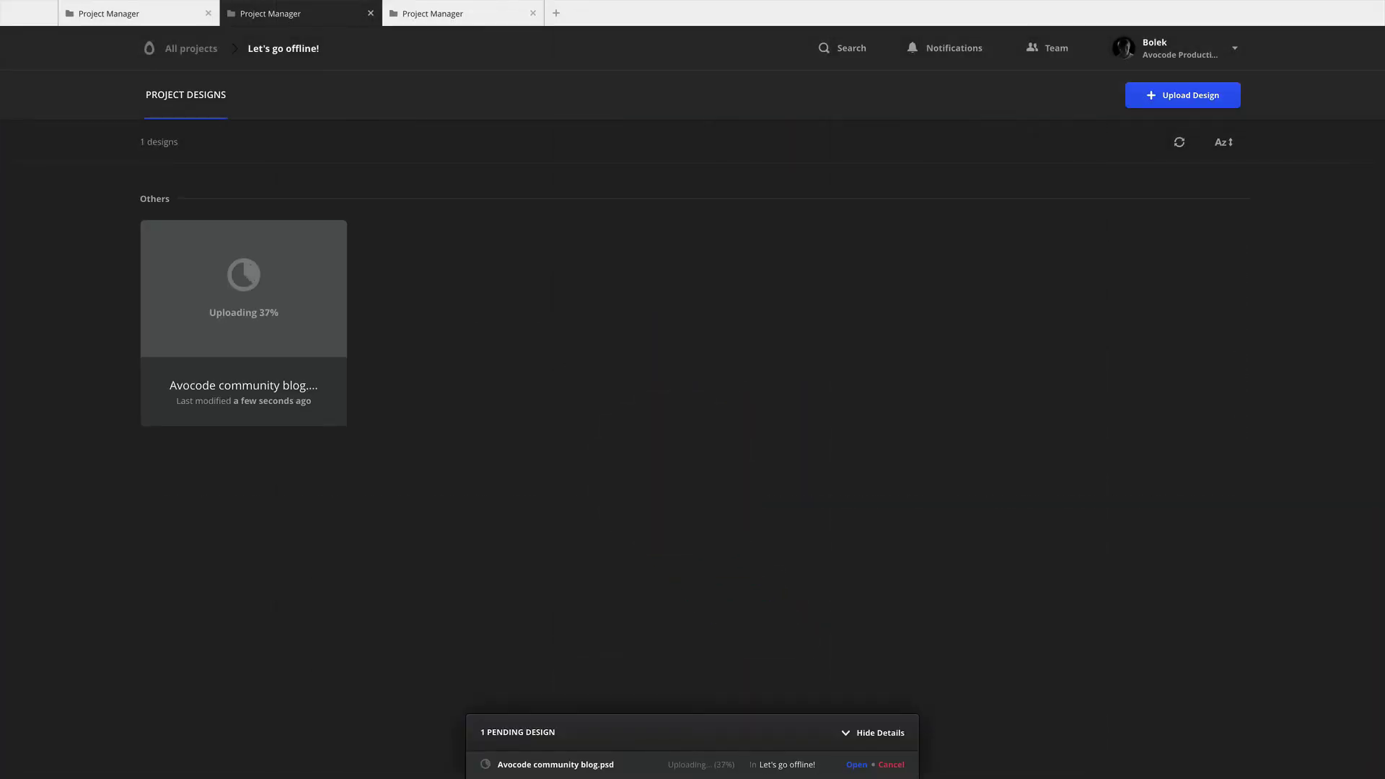